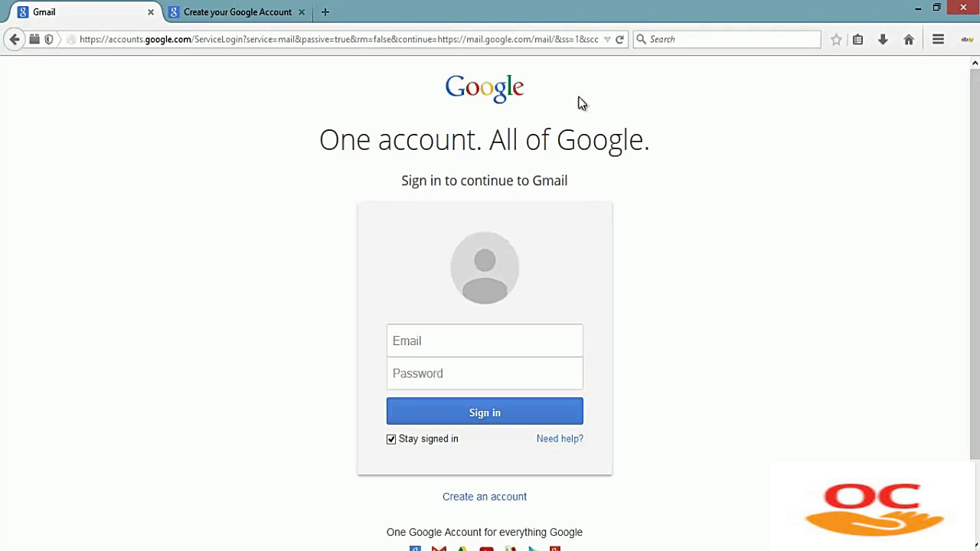
Go to gmail.com and select the sign-in email and password fields
{"action": "left_click", "coordinate": [462, 39]}
{"action": "type", "text": "gmail"}
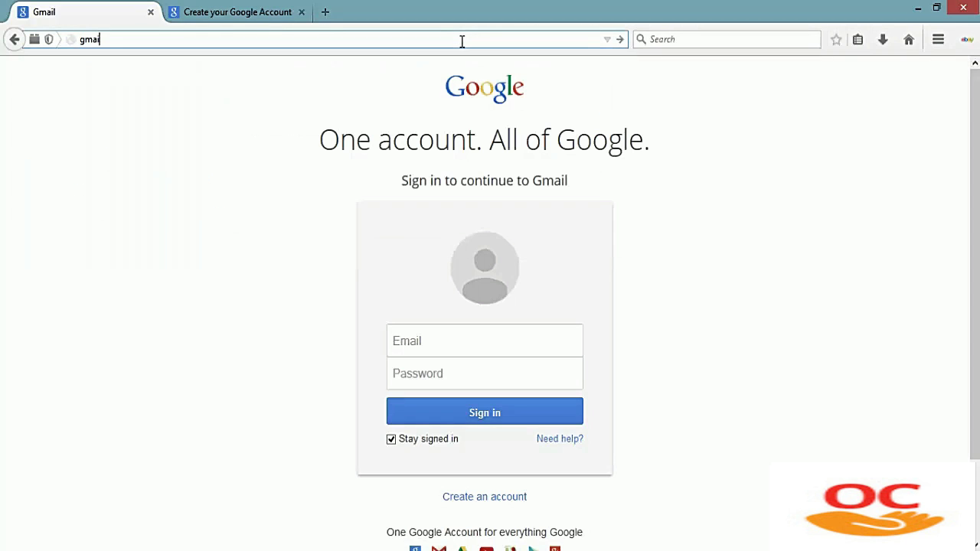
{"action": "type", "text": ".com"}
{"action": "key", "text": "Return"}
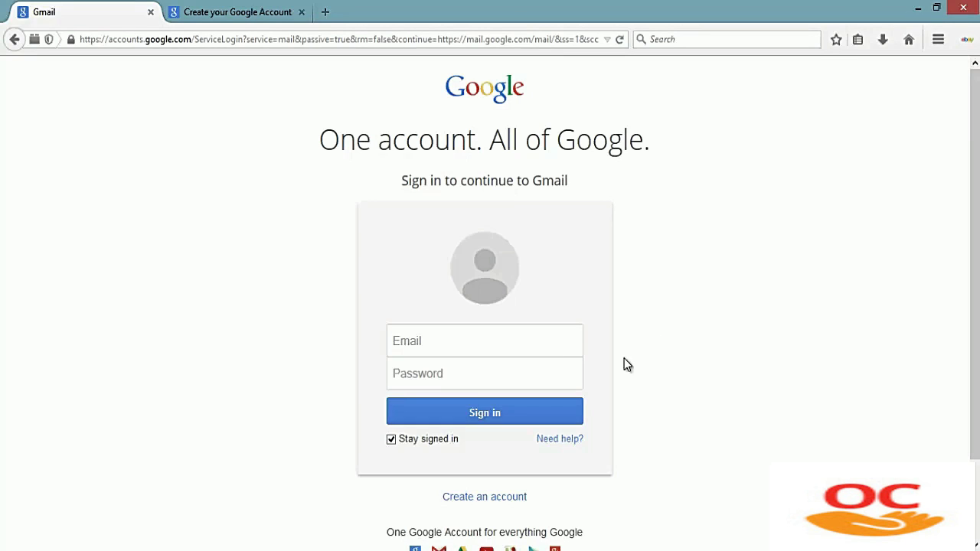
{"action": "left_click", "coordinate": [551, 350]}
{"action": "left_click", "coordinate": [549, 378]}
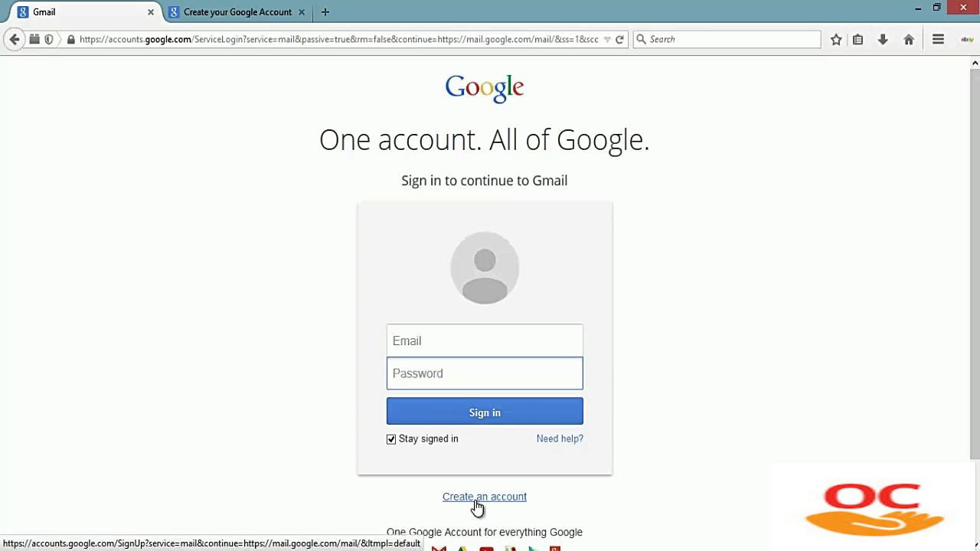
On the account creation form, enter the new account's first and last name
{"action": "left_click", "coordinate": [226, 21]}
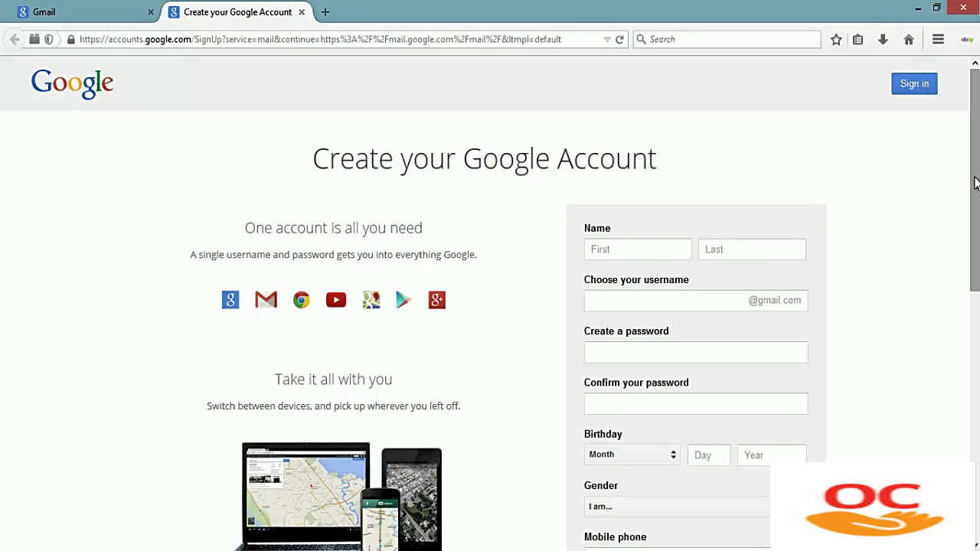
{"action": "left_click", "coordinate": [650, 252]}
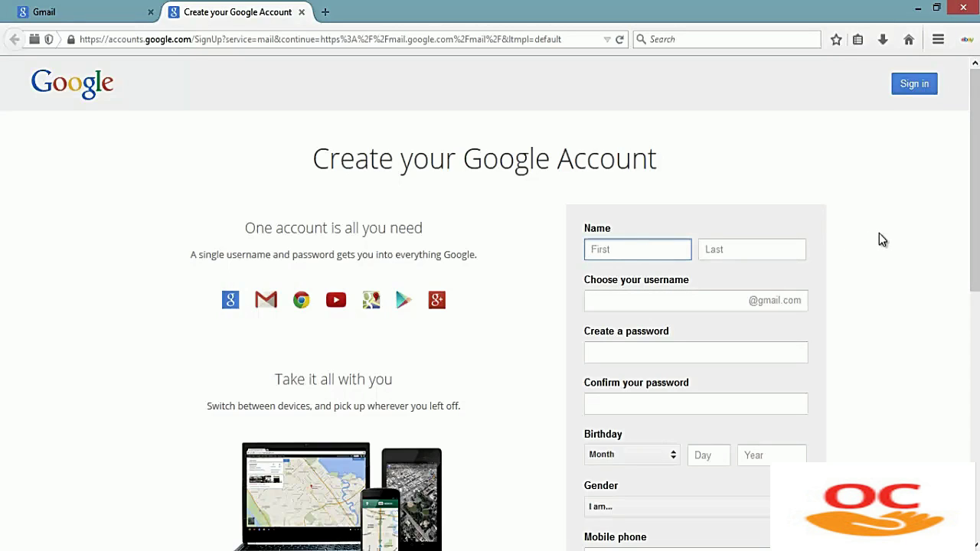
{"action": "key", "text": "Tab"}
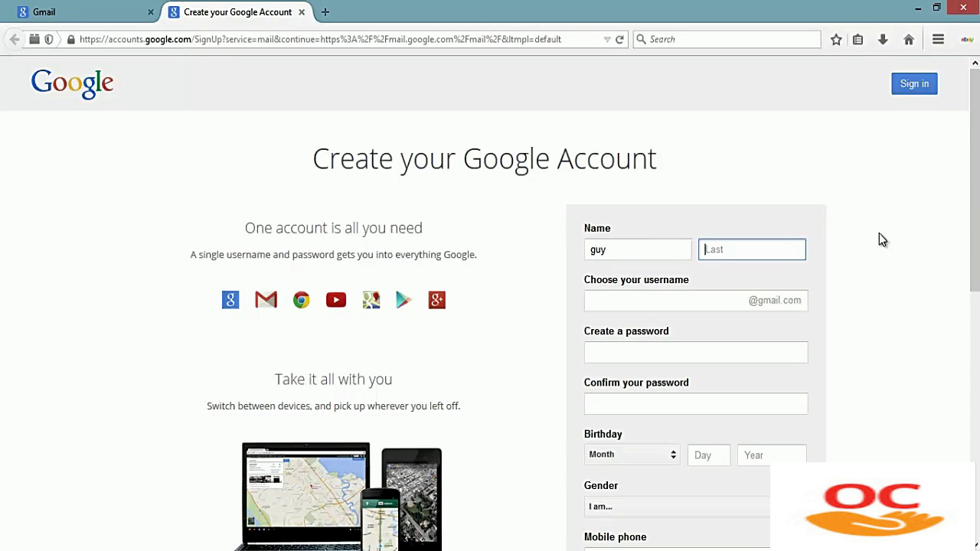
{"action": "key", "text": "Tab"}
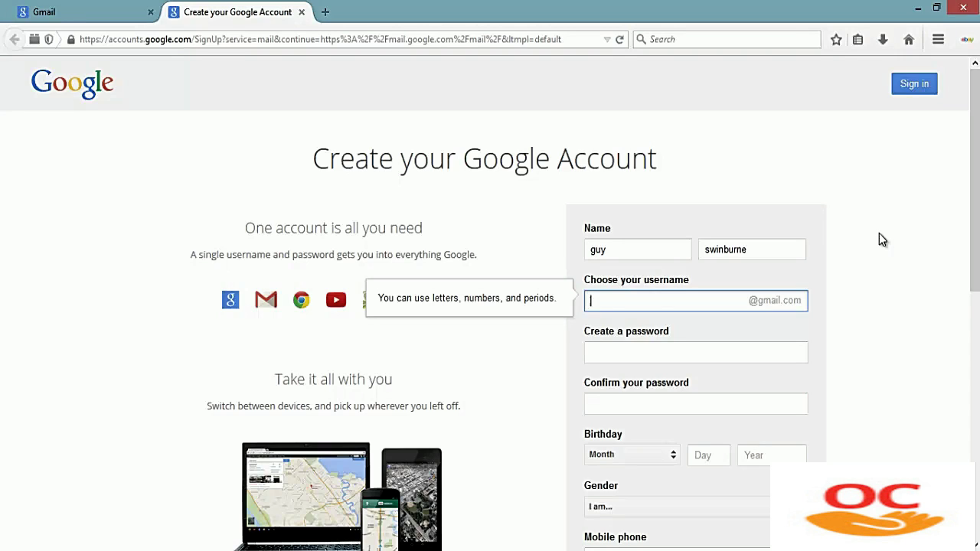
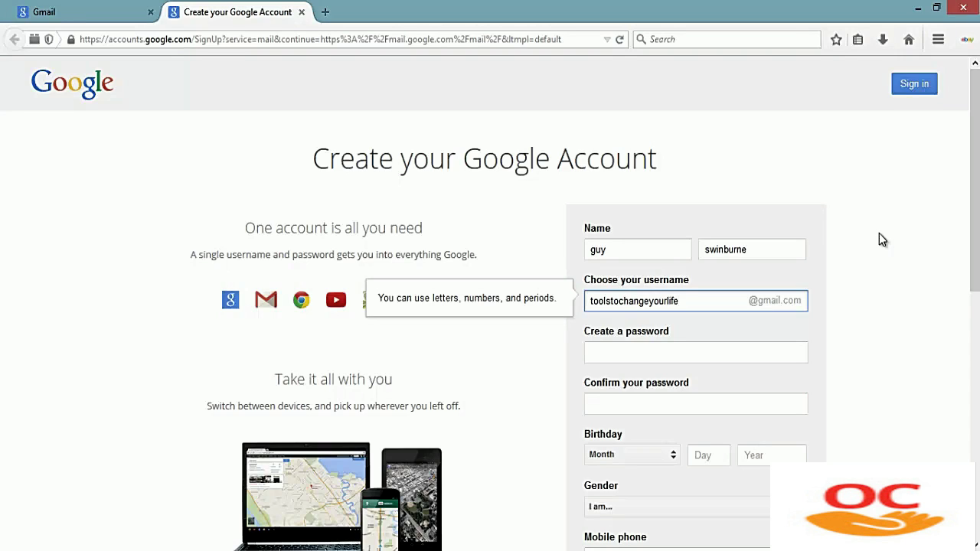
Choose a Gmail username and enter a strong password twice
{"action": "key", "text": "Tab"}
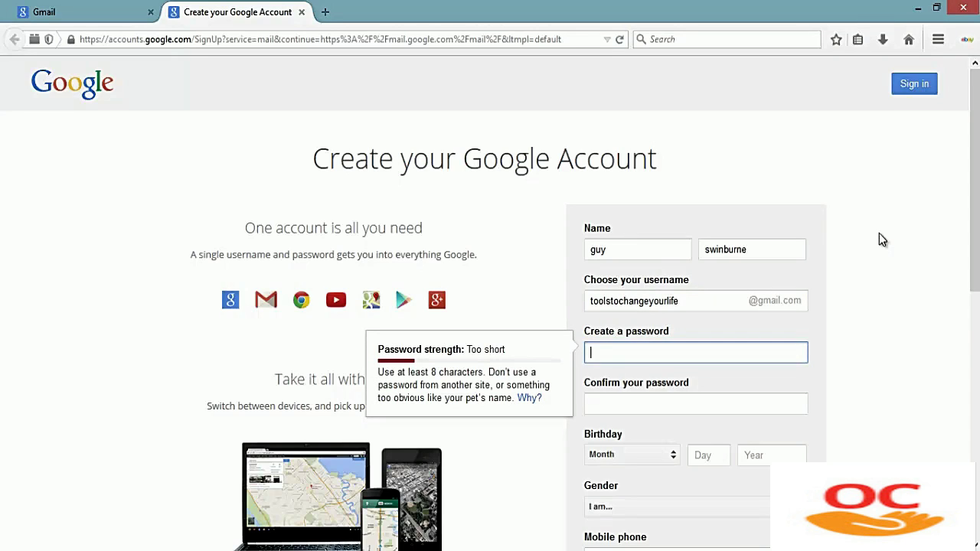
{"action": "type", "text": "*****"}
{"action": "type", "text": "**********"}
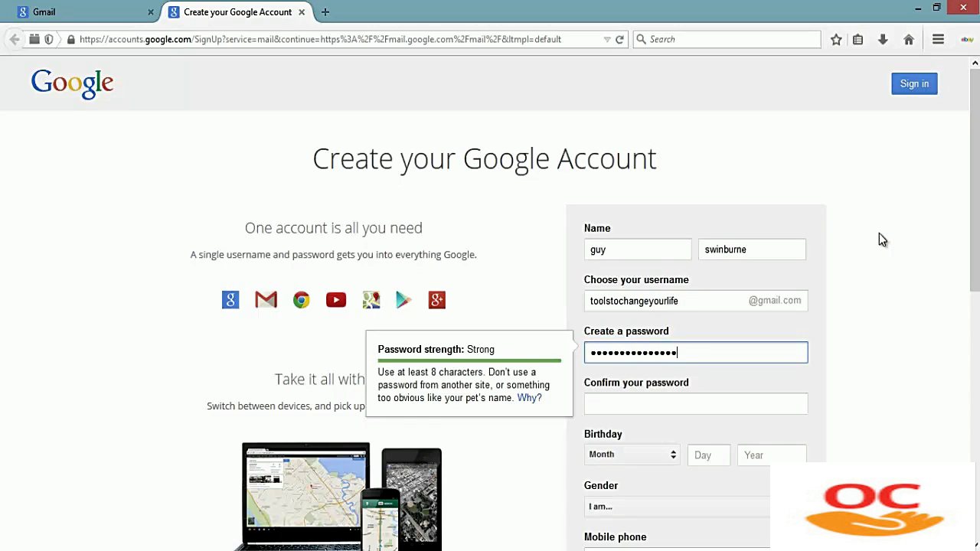
{"action": "key", "text": "Tab"}
{"action": "type", "text": "****"}
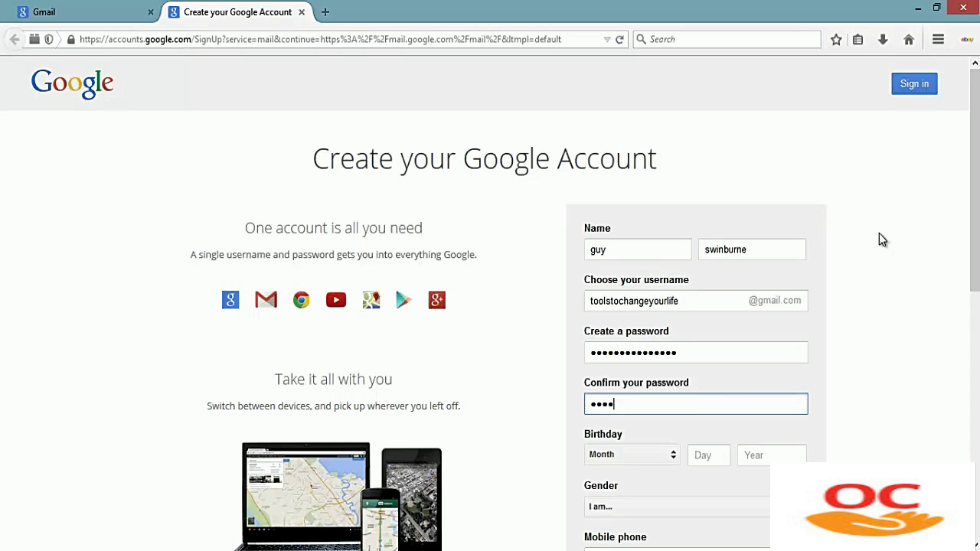
{"action": "type", "text": "**********"}
{"action": "type", "text": "*"}
{"action": "key", "text": "Tab"}
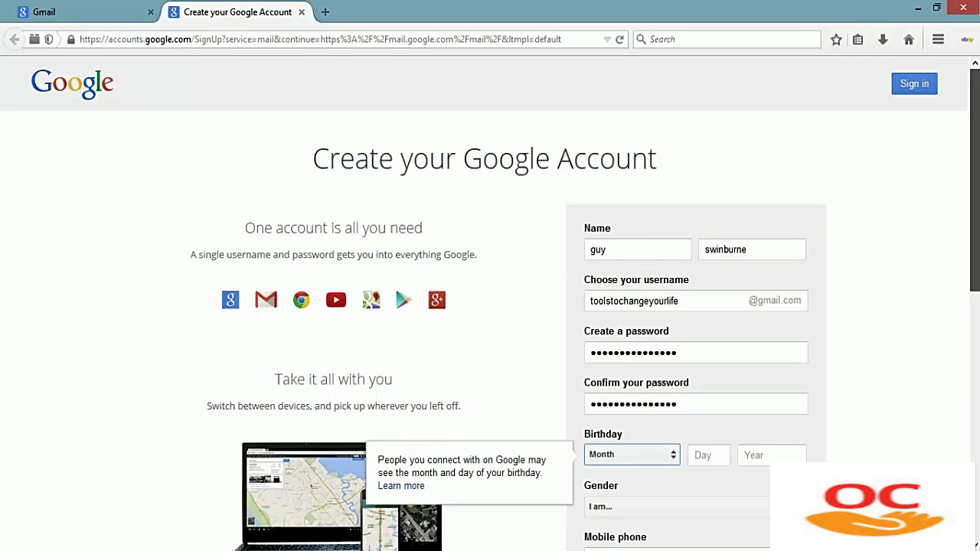
{"action": "scroll", "coordinate": [975, 237], "scroll_direction": "down", "scroll_amount": 3}
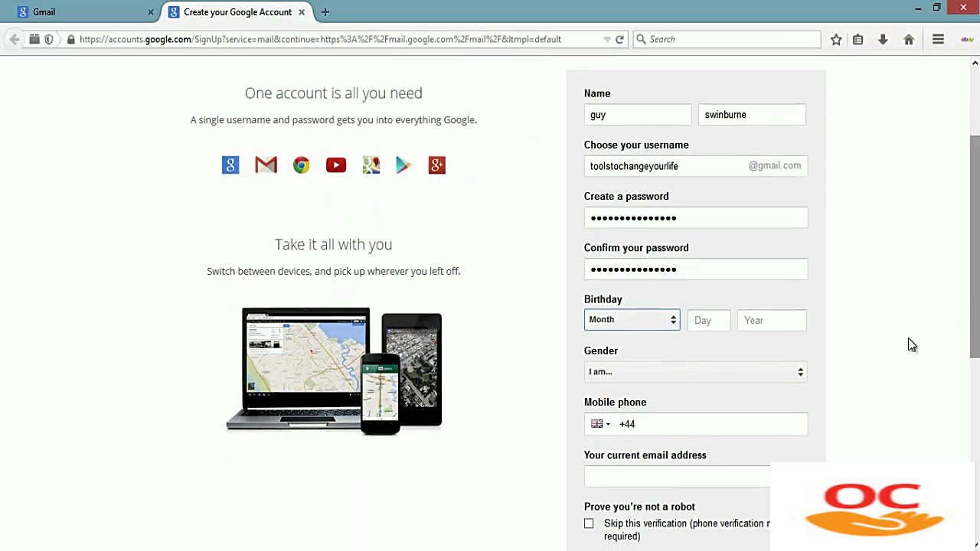
{"action": "left_click", "coordinate": [648, 325]}
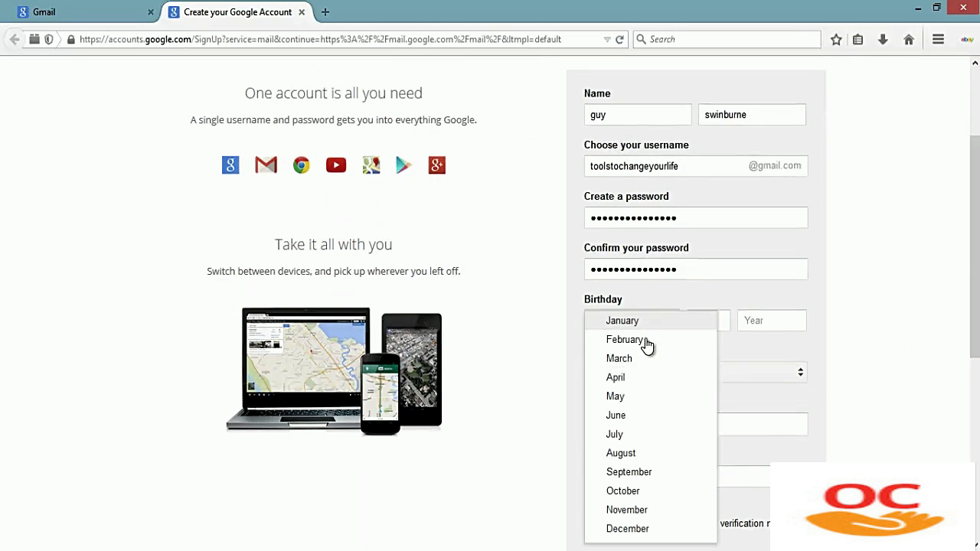
{"action": "left_click", "coordinate": [641, 358]}
{"action": "left_click", "coordinate": [698, 322]}
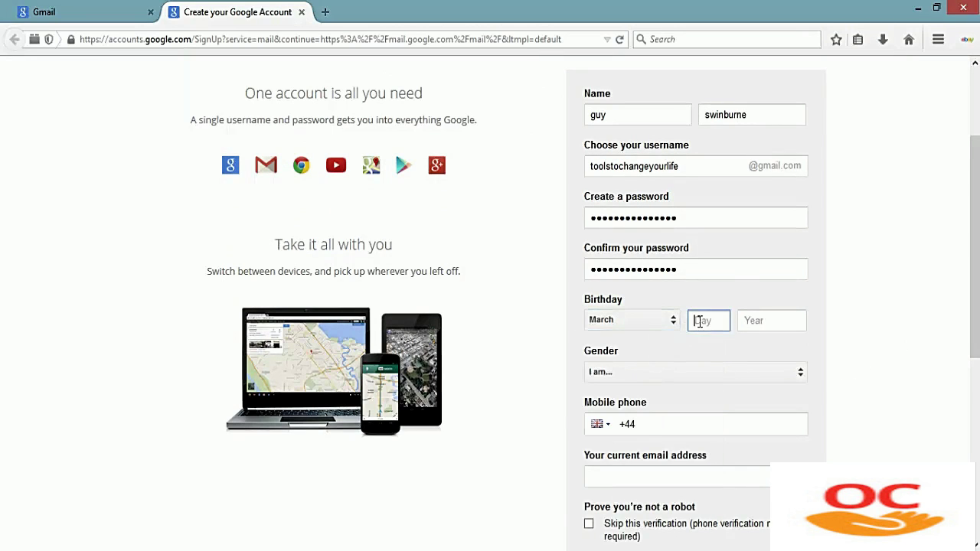
{"action": "key", "text": "Tab"}
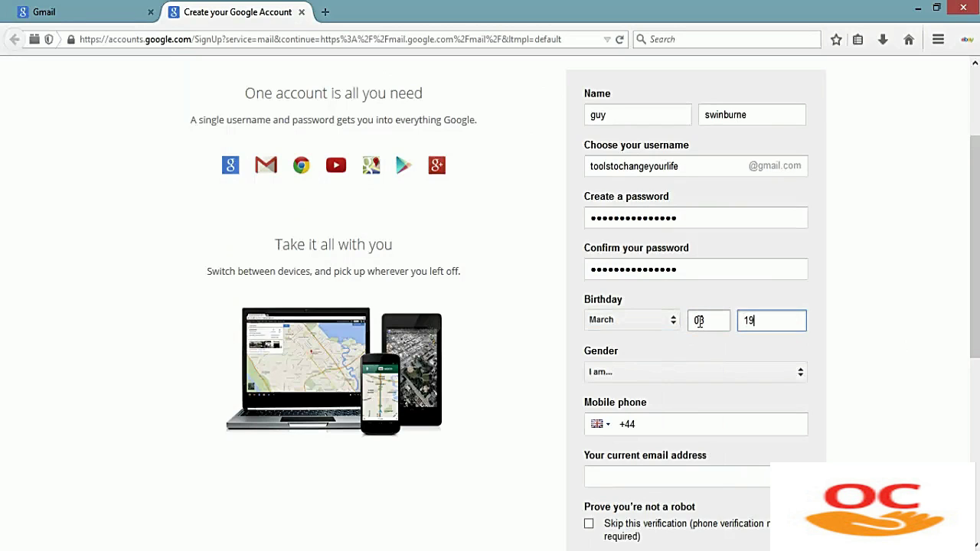
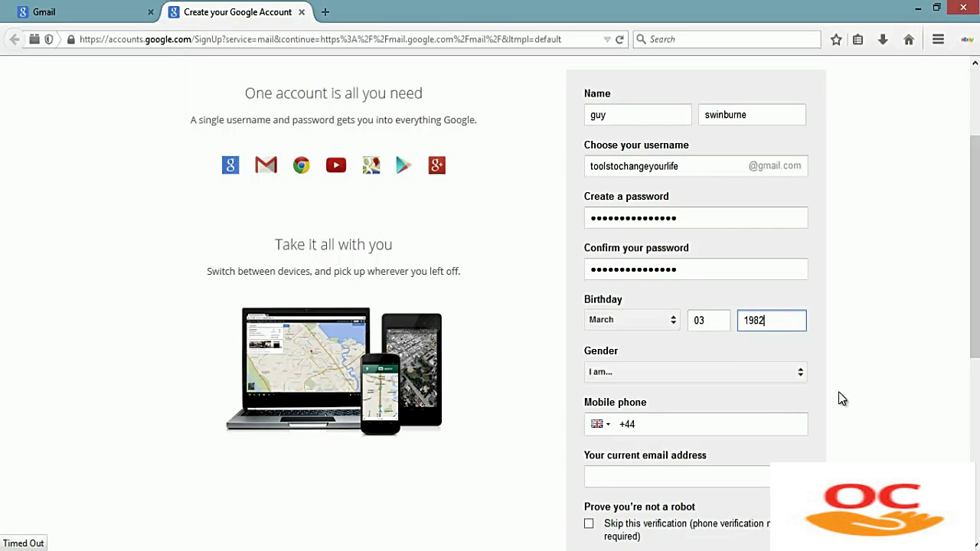
Select Male as the gender
{"action": "left_click", "coordinate": [784, 378]}
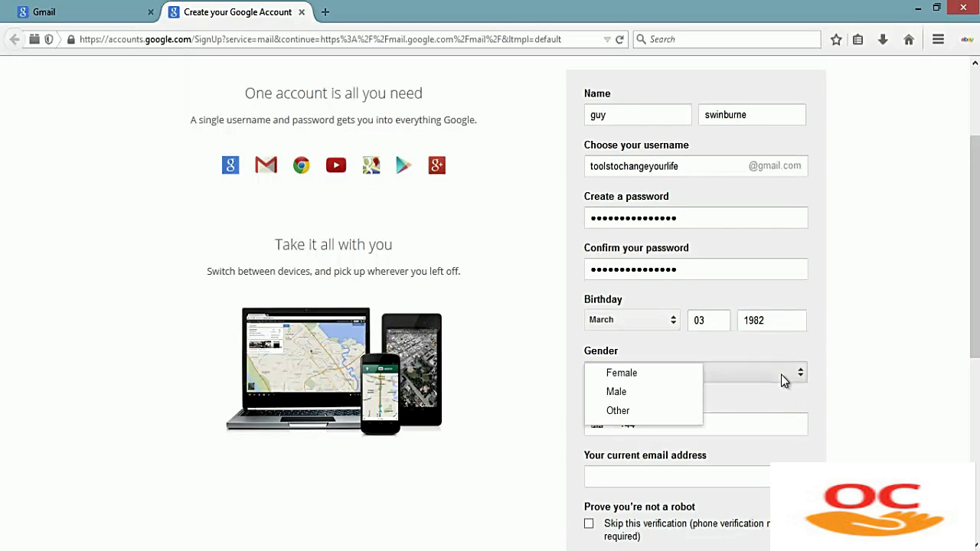
{"action": "left_click", "coordinate": [648, 391]}
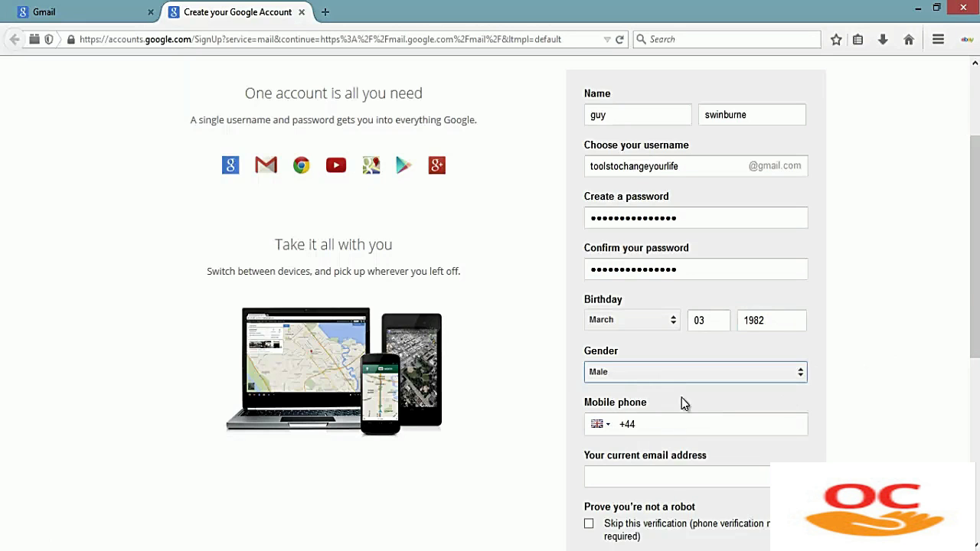
{"action": "left_click", "coordinate": [726, 425]}
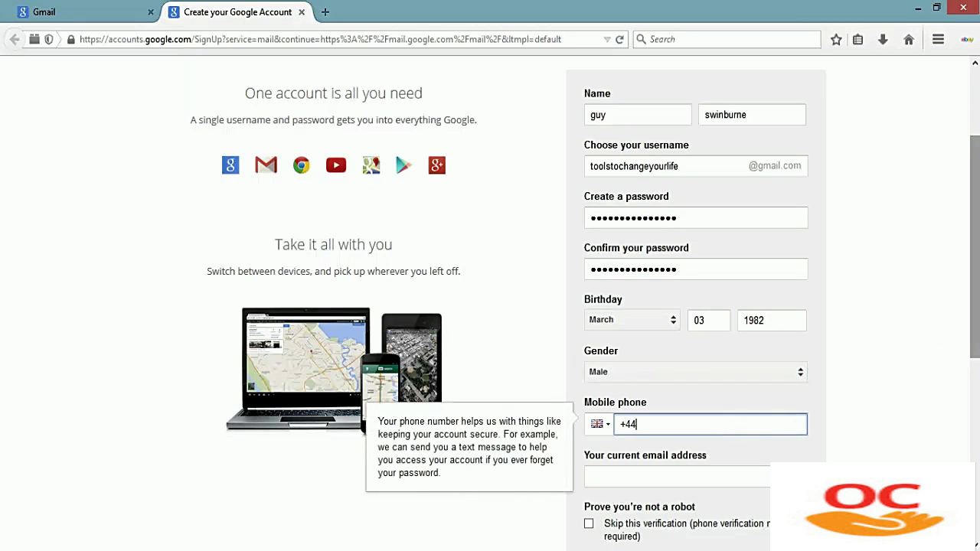
{"action": "left_click_drag", "start_coordinate": [975, 321], "coordinate": [975, 425]}
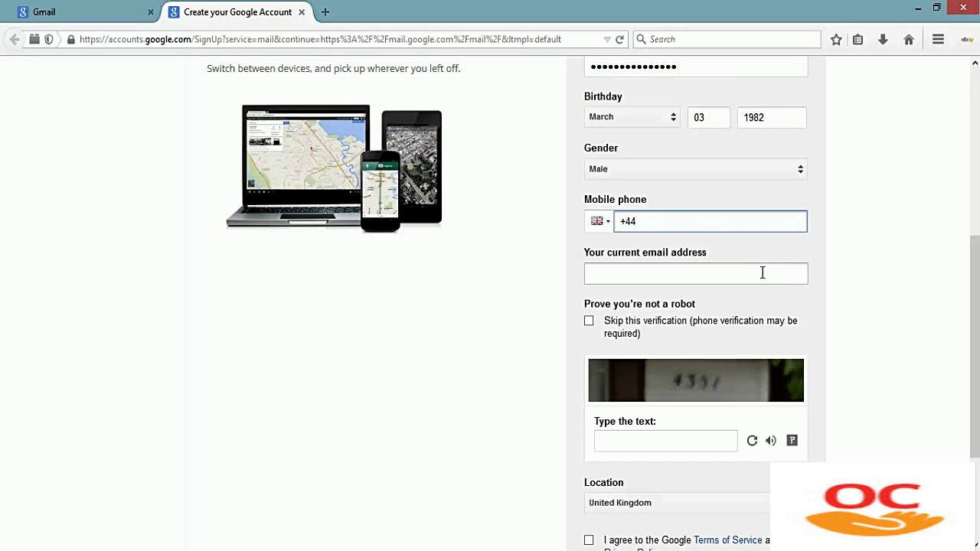
Type the existing email address into the Your current email address field
{"action": "left_click", "coordinate": [726, 268]}
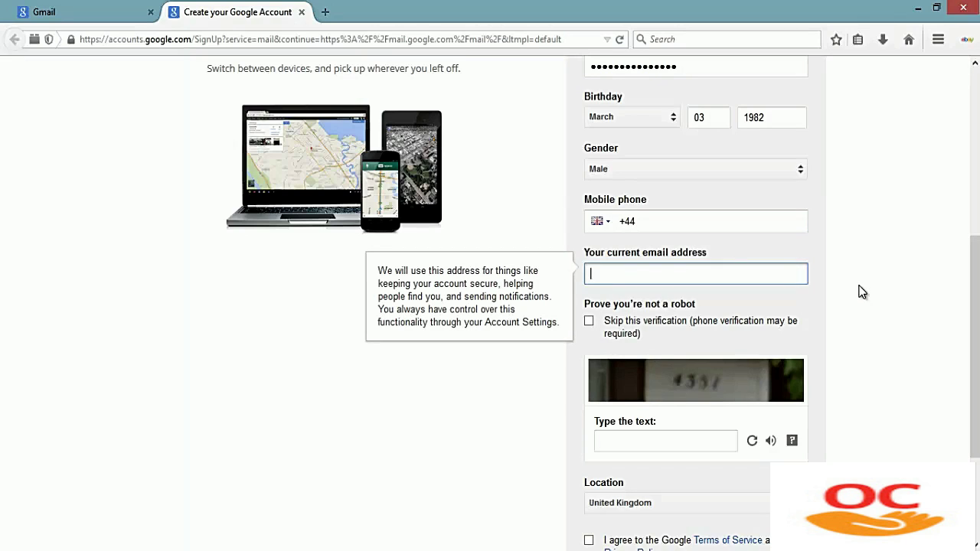
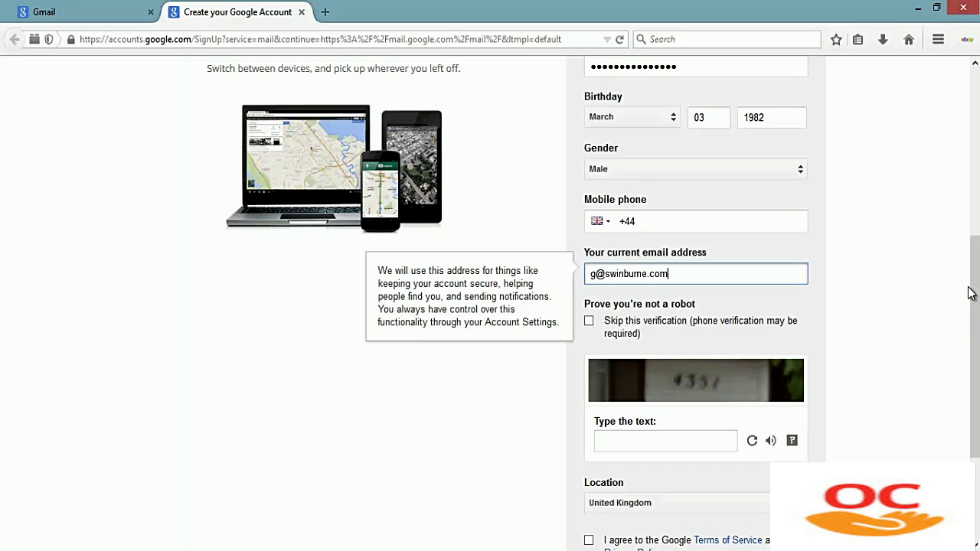
{"action": "scroll", "coordinate": [978, 288], "scroll_direction": "down", "scroll_amount": 2}
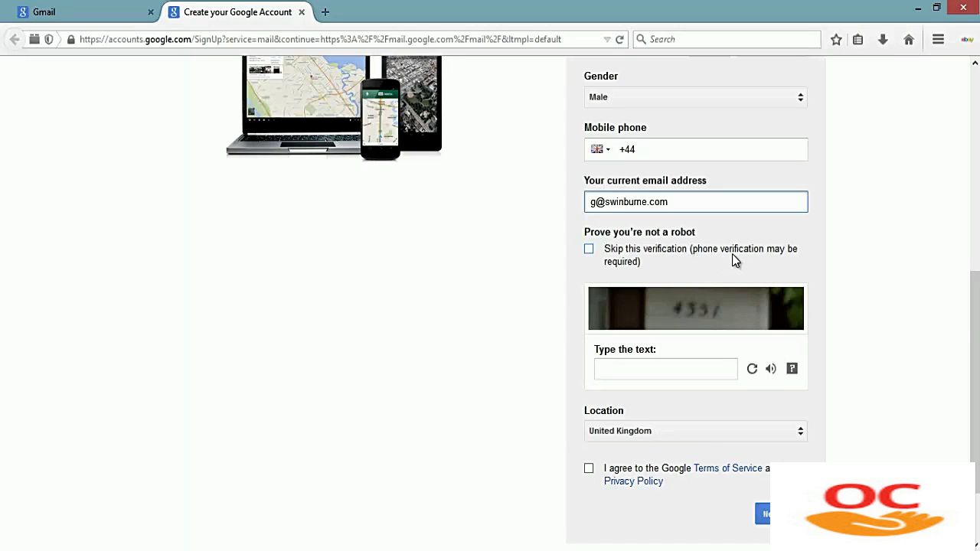
Enter 4351 as the verification text
{"action": "key", "text": "Tab"}
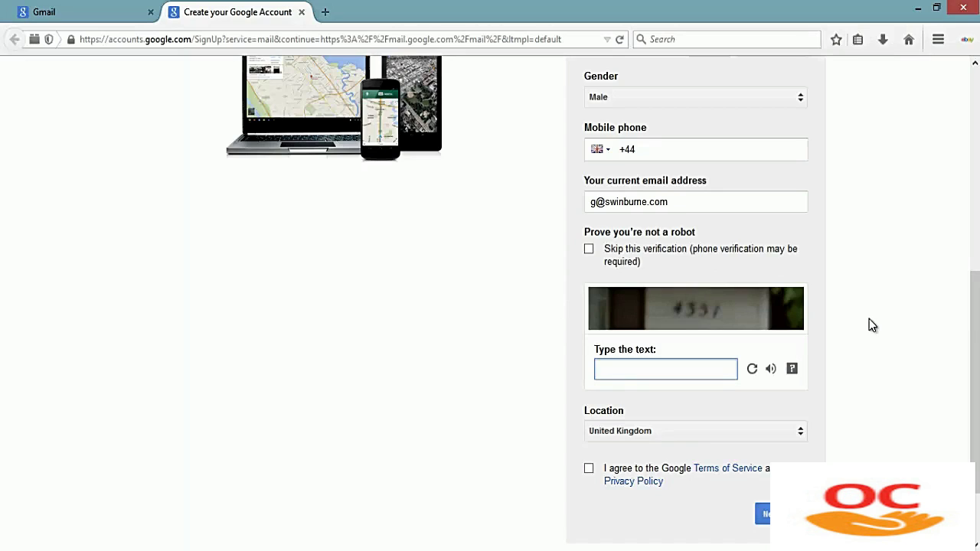
{"action": "type", "text": "43"}
{"action": "type", "text": "51"}
{"action": "left_click", "coordinate": [863, 384]}
{"action": "scroll", "coordinate": [863, 390], "scroll_direction": "down", "scroll_amount": 2}
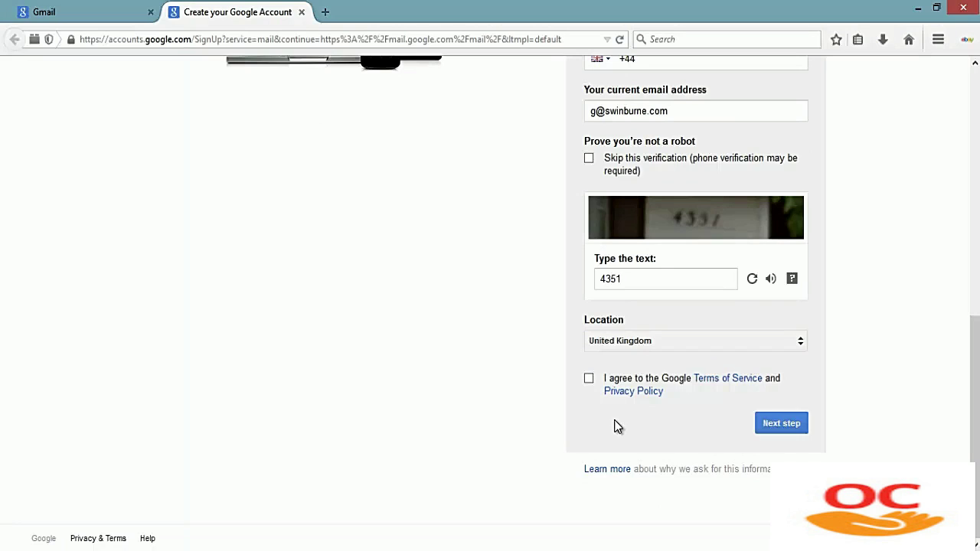
Agree to the Terms of Service and Privacy Policy and submit the signup form
{"action": "left_click", "coordinate": [589, 383]}
{"action": "left_click", "coordinate": [792, 429]}
{"action": "left_click", "coordinate": [92, 12]}
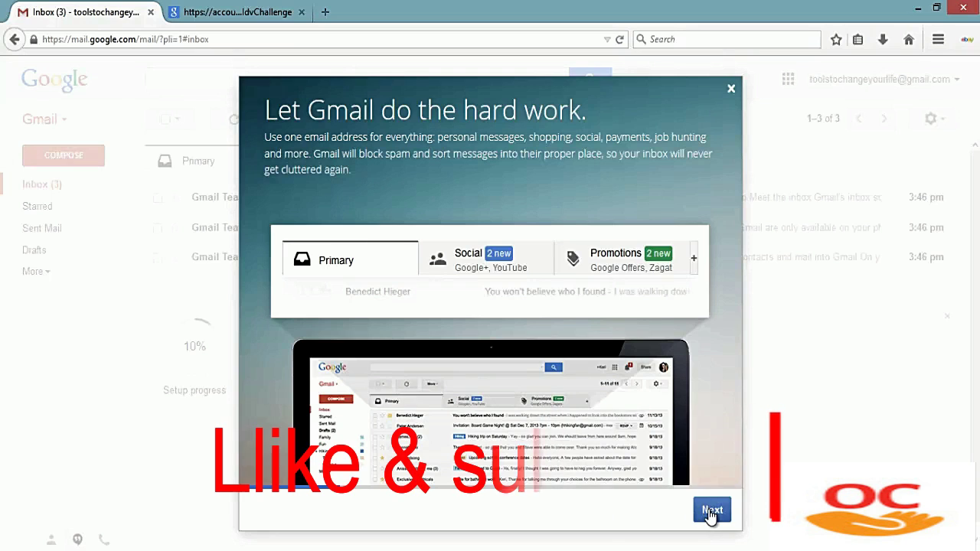
Advance past the first welcome tour page, then close the tour
{"action": "left_click", "coordinate": [712, 511]}
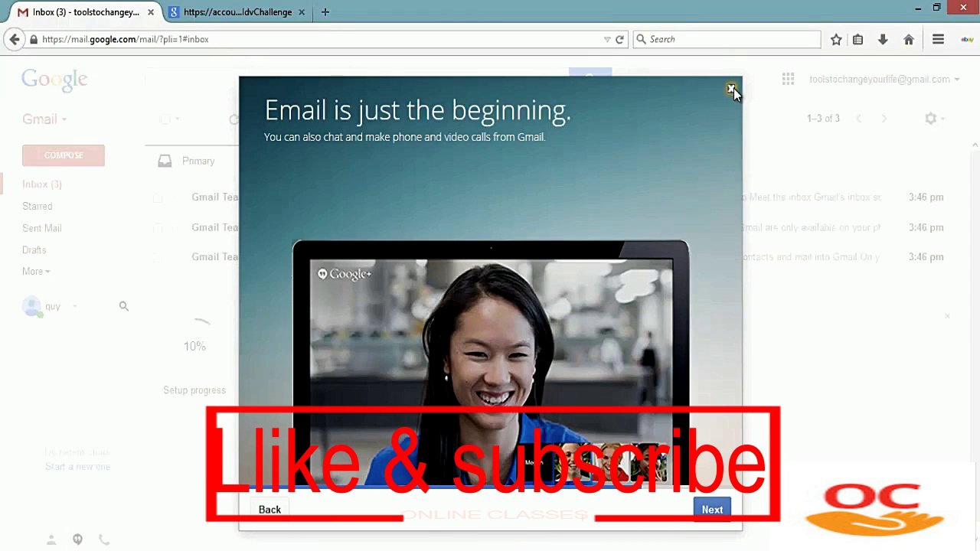
{"action": "left_click", "coordinate": [731, 88]}
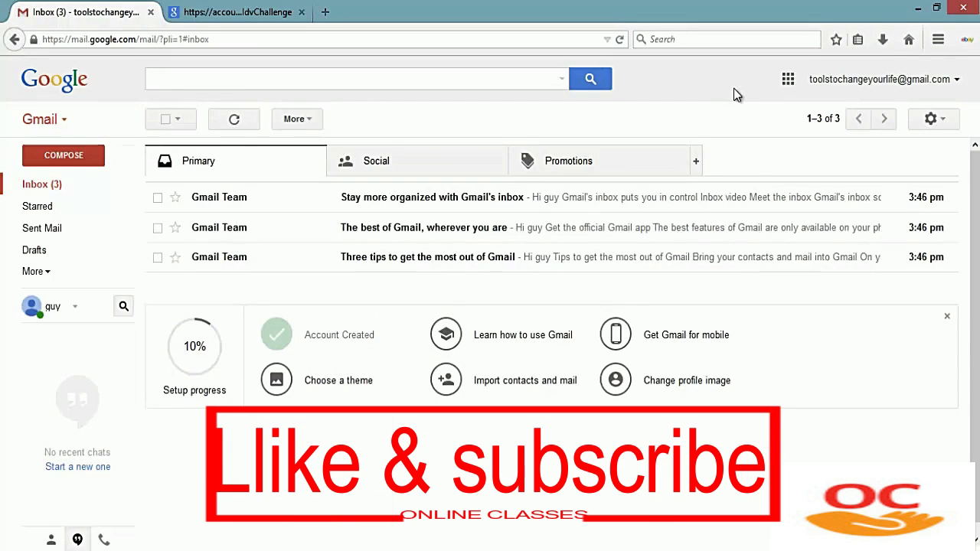